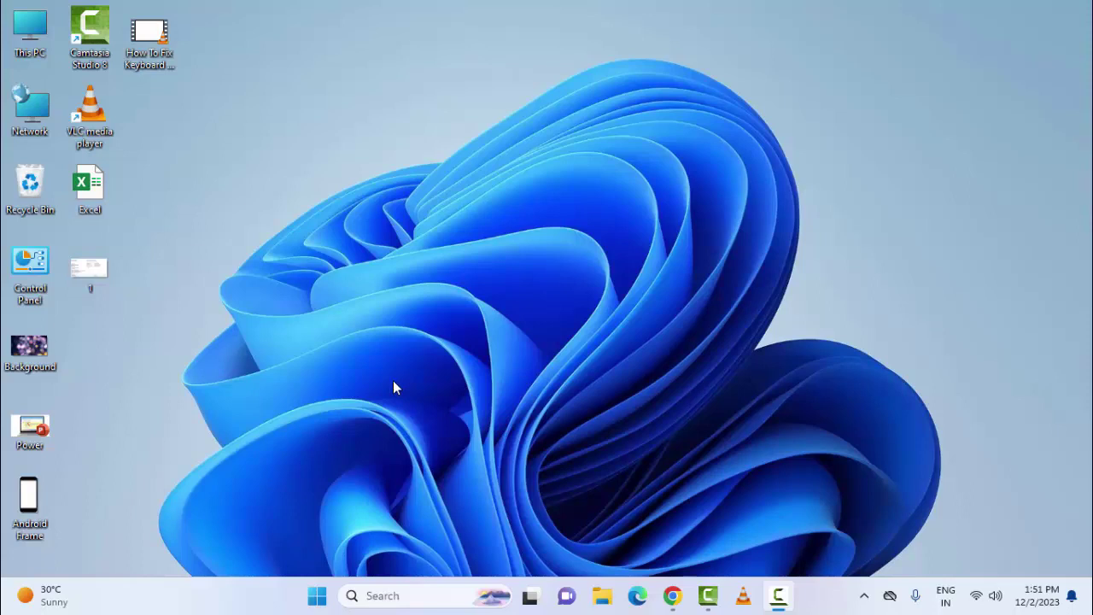
- Launch Excel as administrator from a Start search for 'excel', then close the blank Book1
left_click(316, 598)
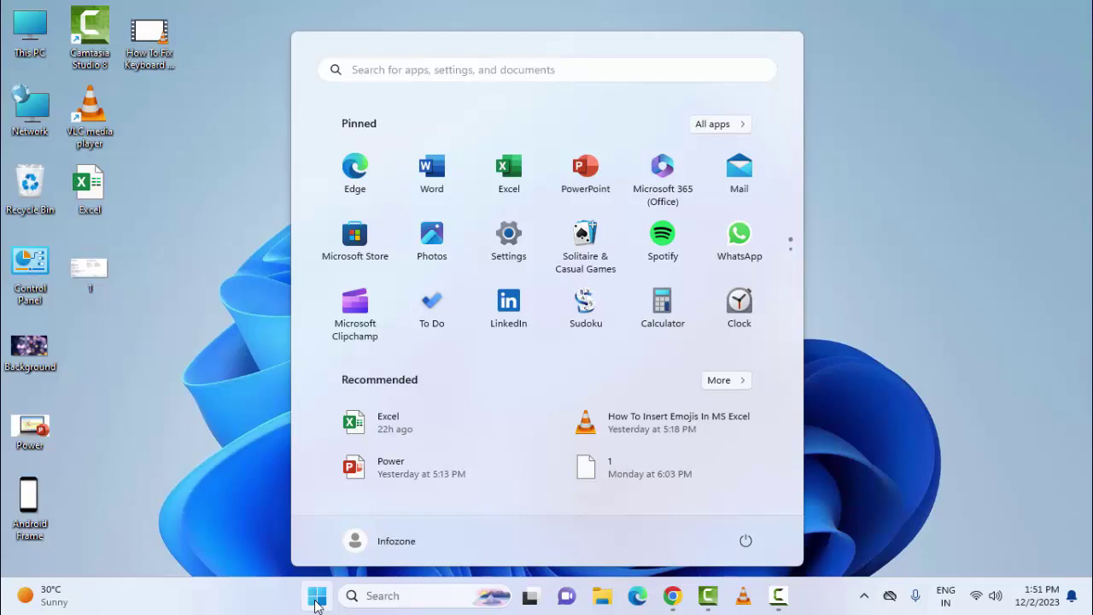
type("excel")
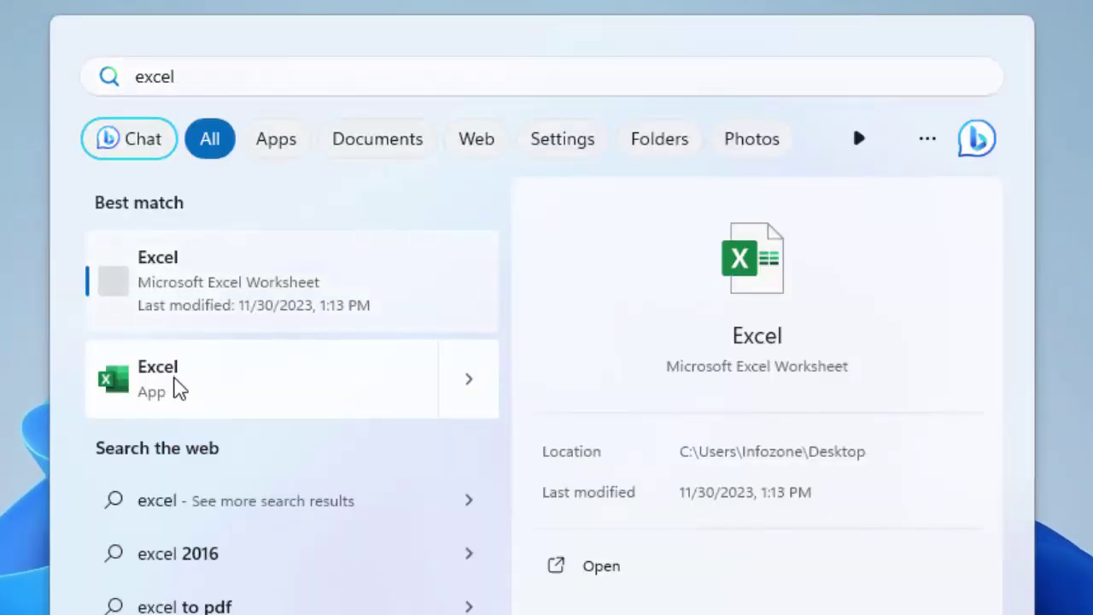
right_click(175, 384)
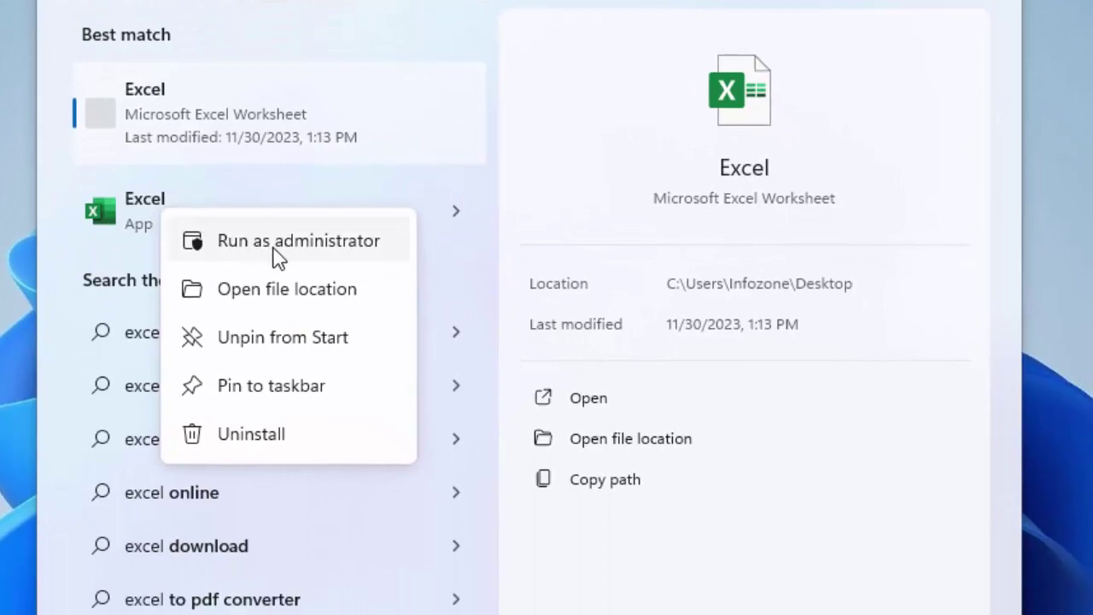
left_click(275, 248)
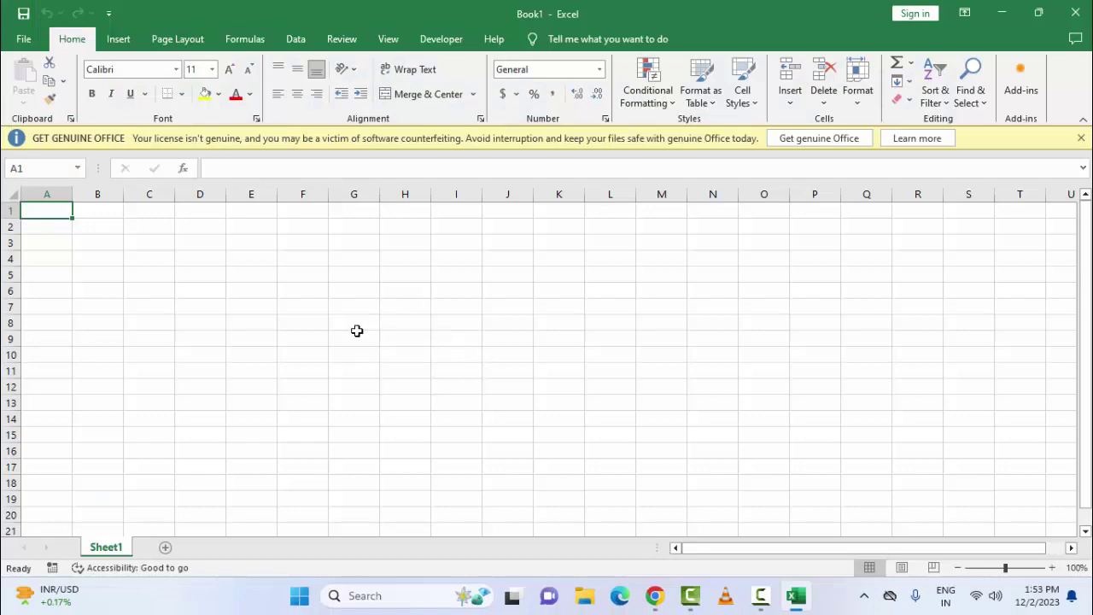
left_click(1075, 13)
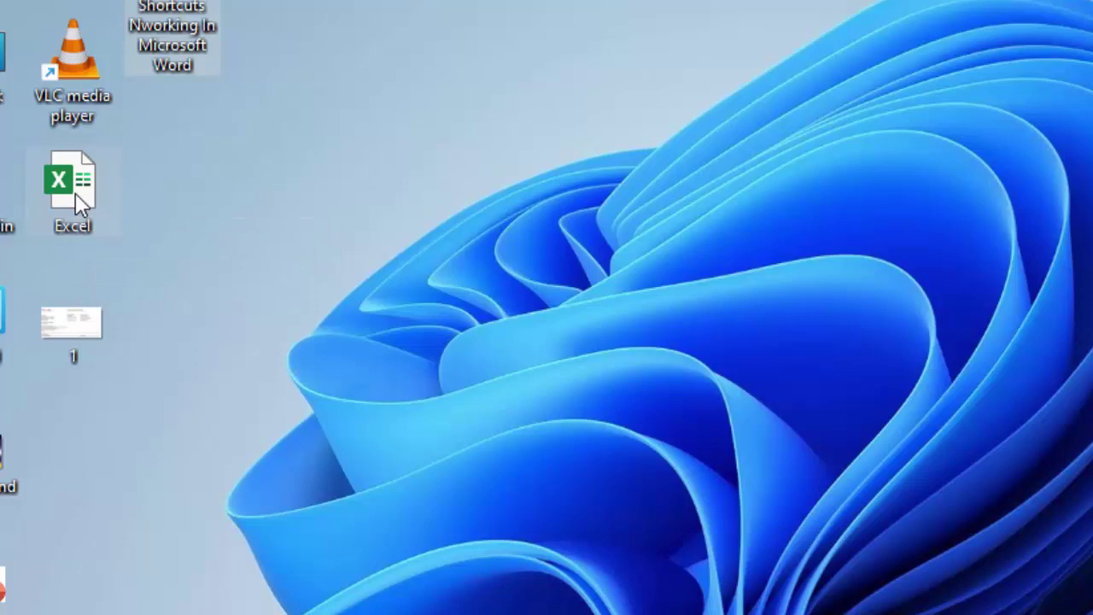
- Open the emoji workbook from the desktop, dismiss the Get Genuine Office warning, and close Excel
left_click(75, 193)
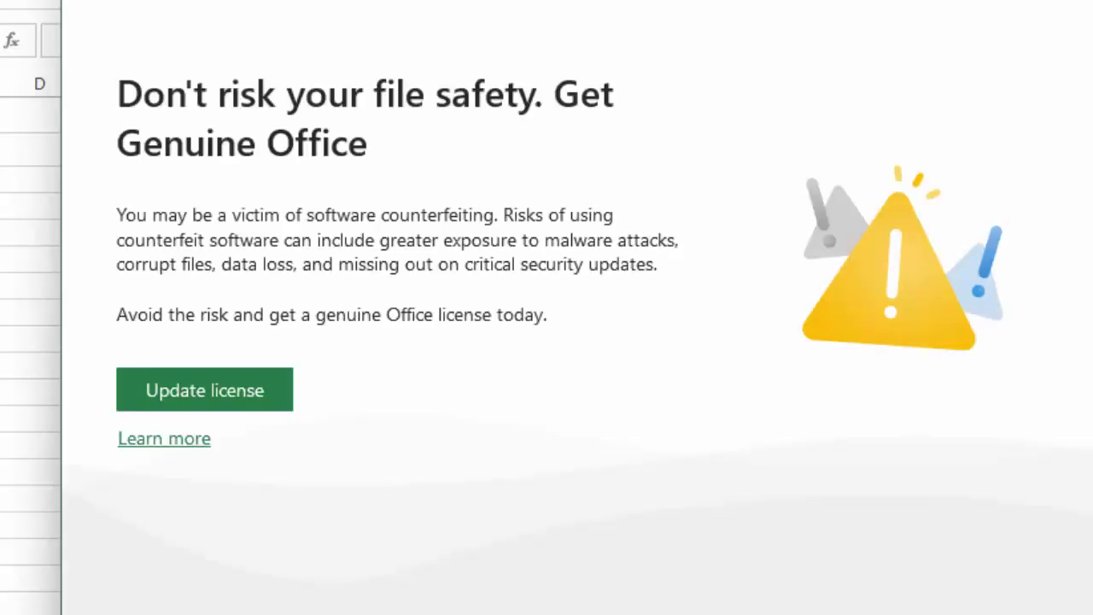
key("Escape")
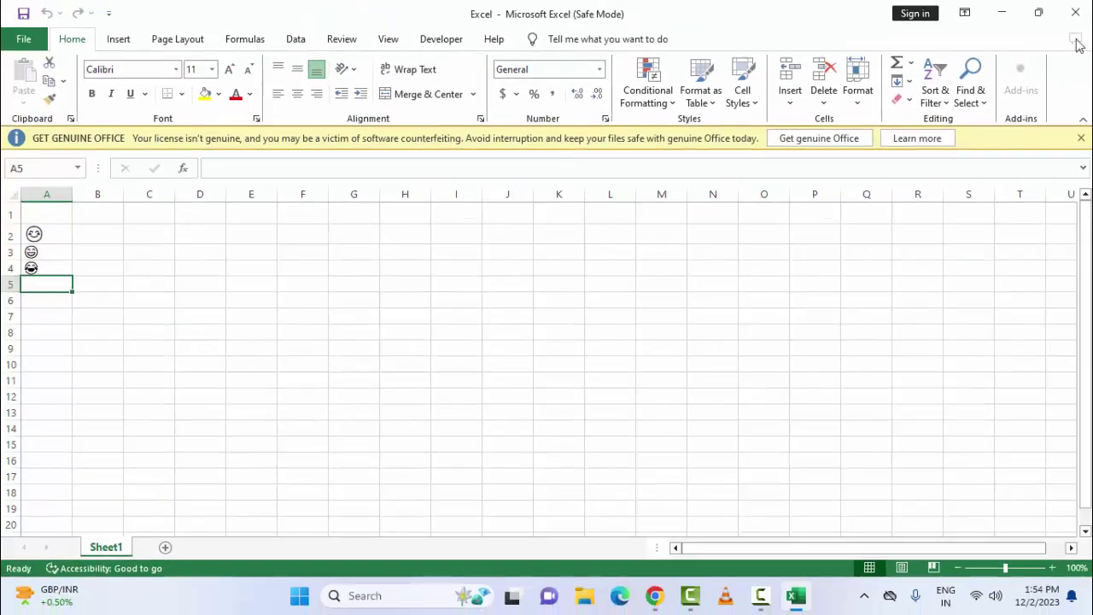
left_click(1075, 13)
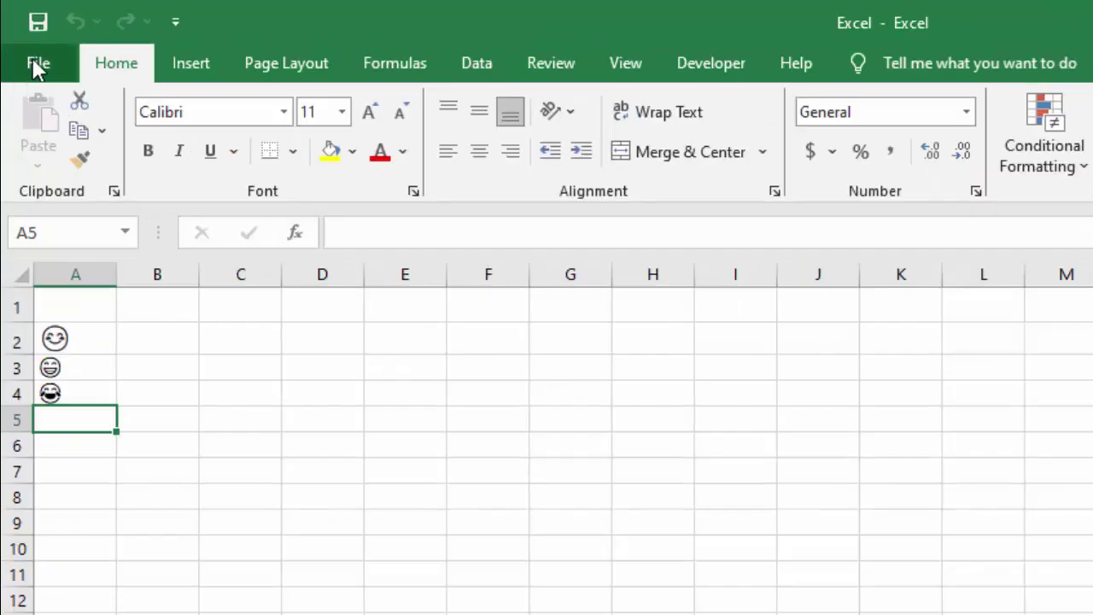
- Bring up the Save As dialog on Desktop, with file name Excel and type Excel Workbook
left_click(23, 39)
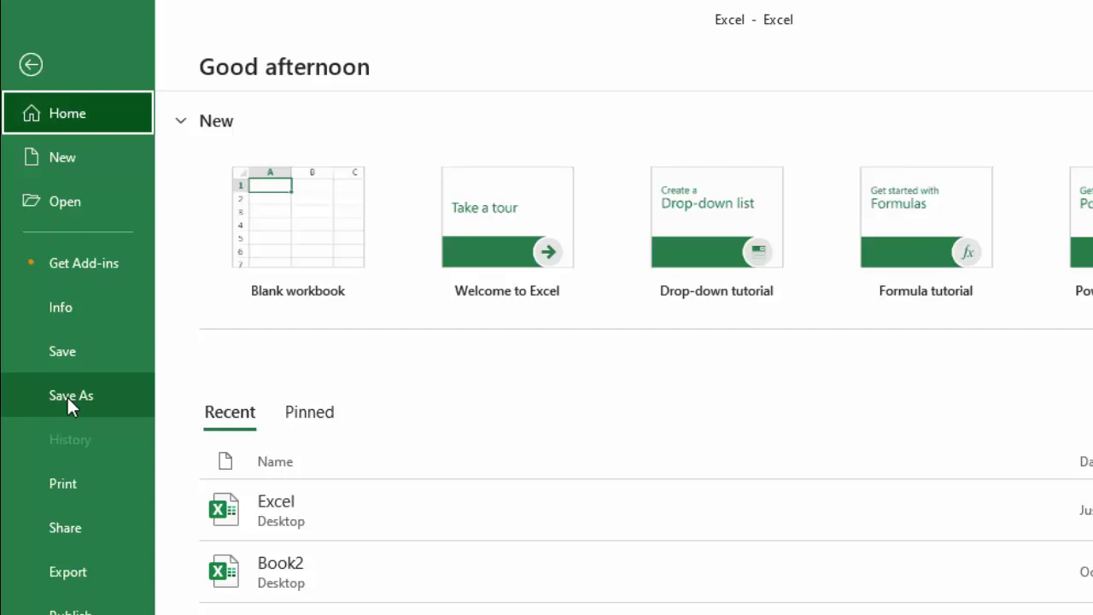
left_click(67, 398)
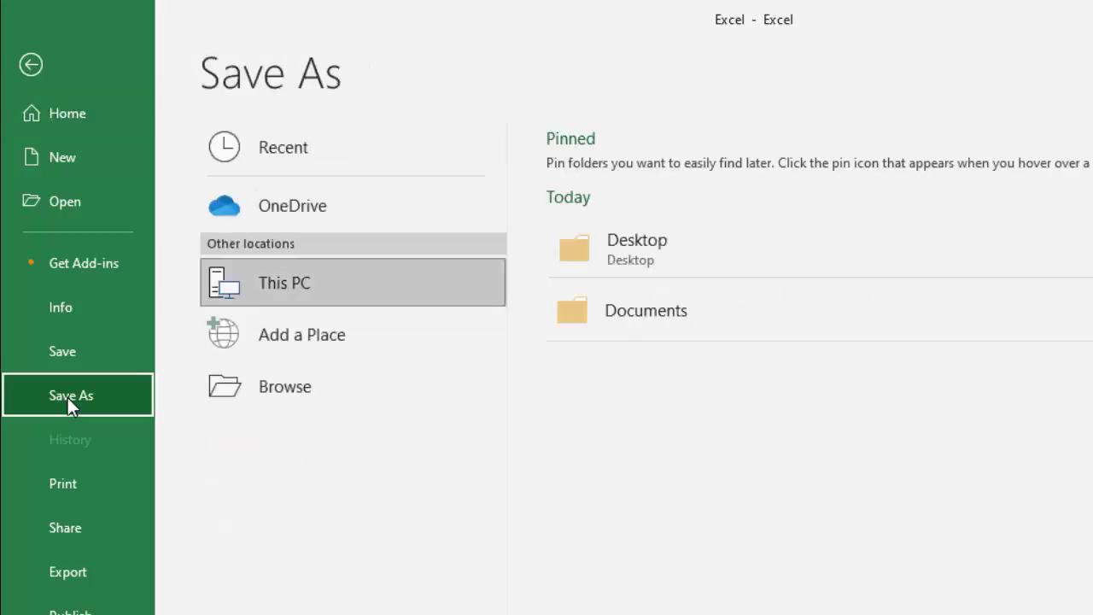
left_click(286, 397)
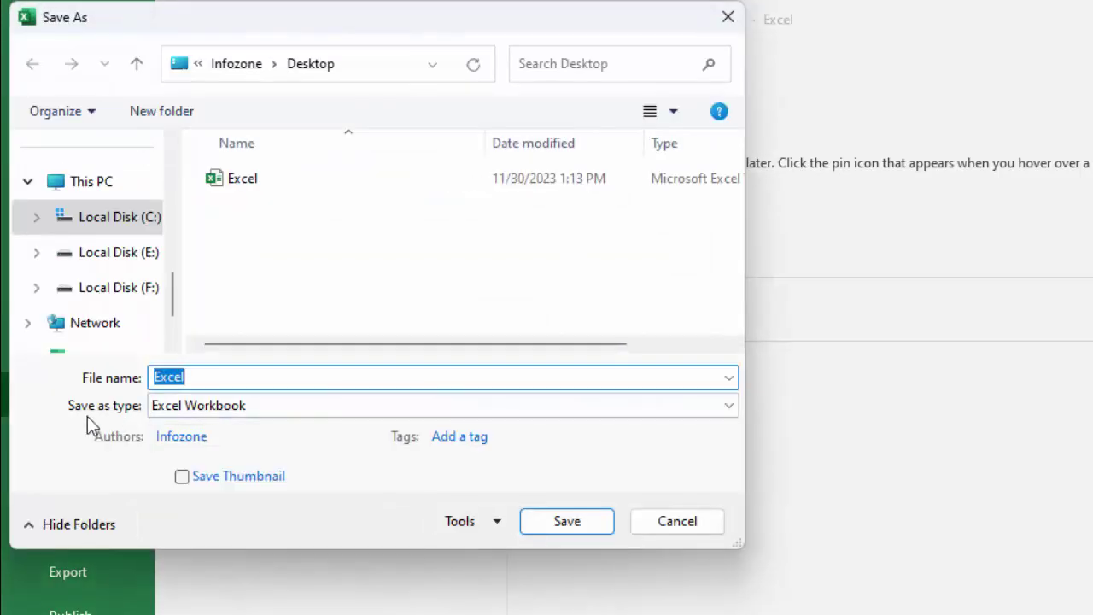
- Save the workbook to the Desktop as 'Excel' in Web Page format
left_click(725, 406)
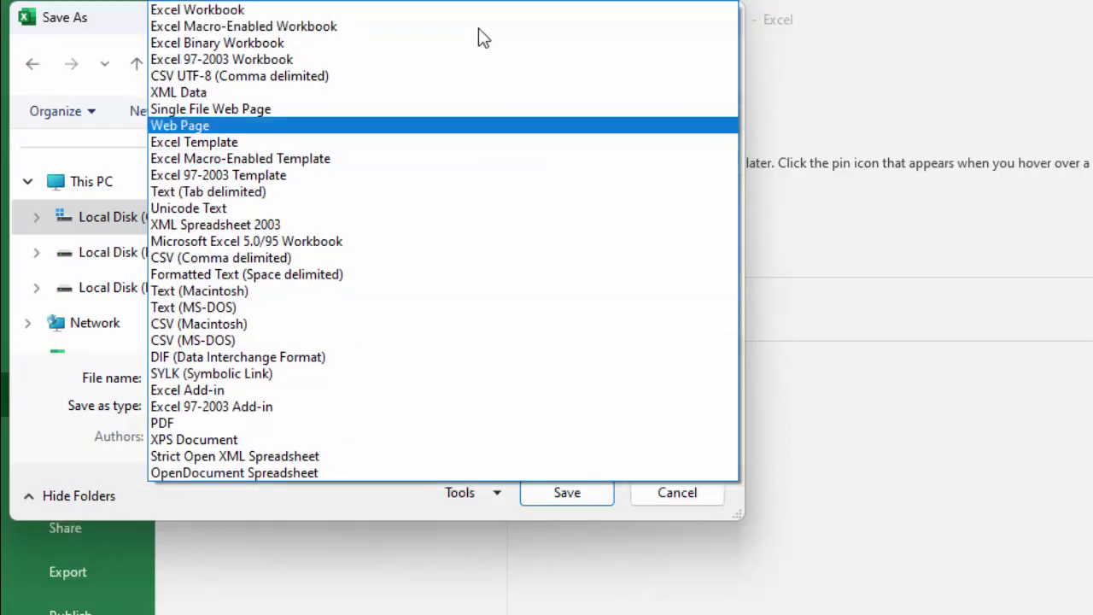
left_click(174, 130)
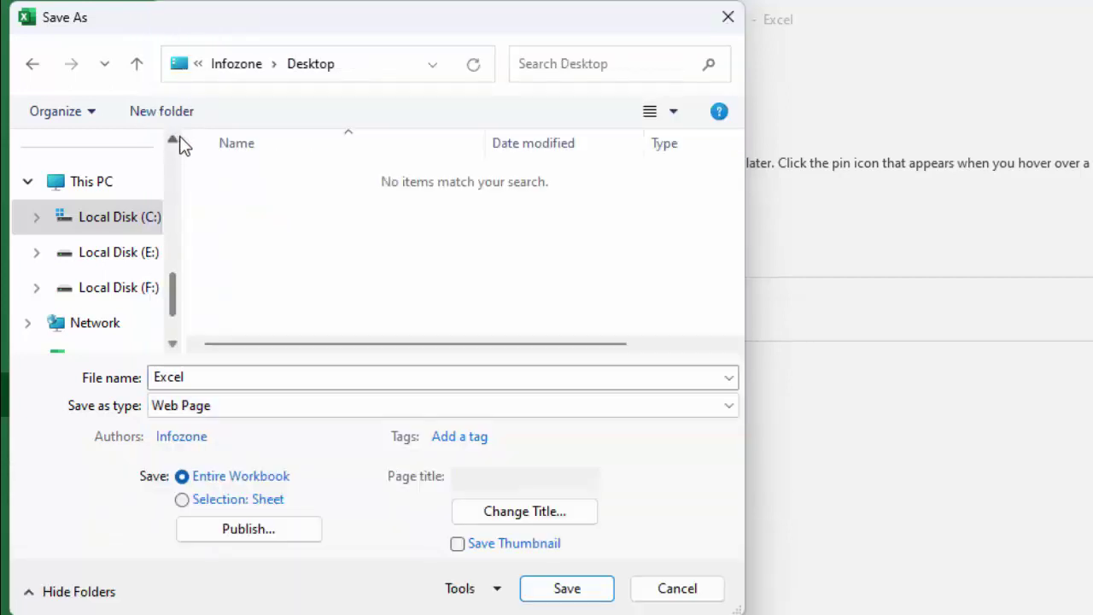
scroll(122, 244, "down", 2)
scroll(122, 246, "up", 5)
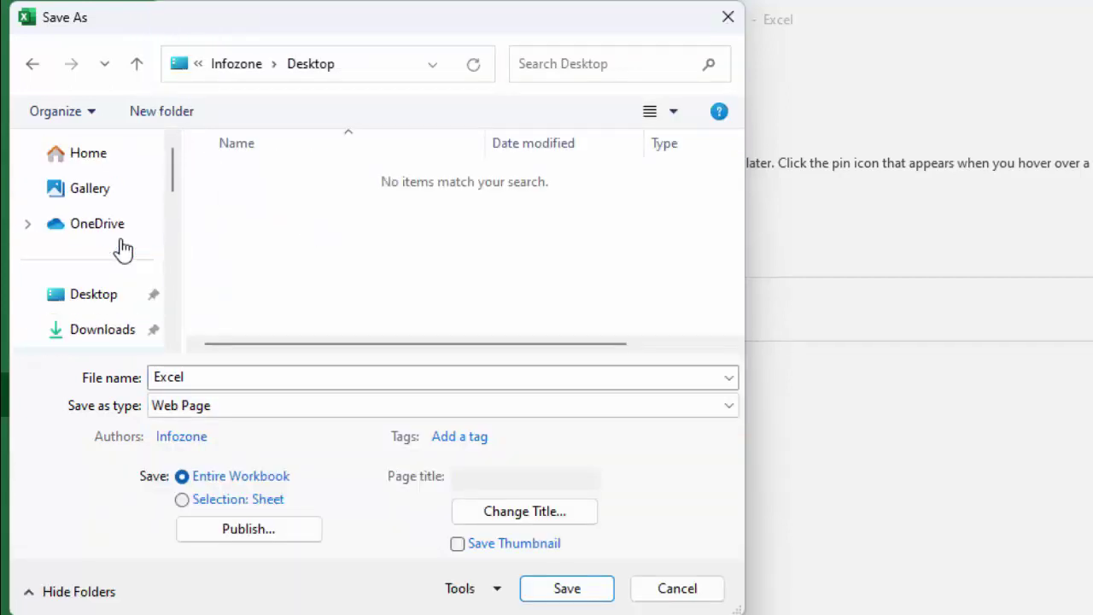
left_click(101, 306)
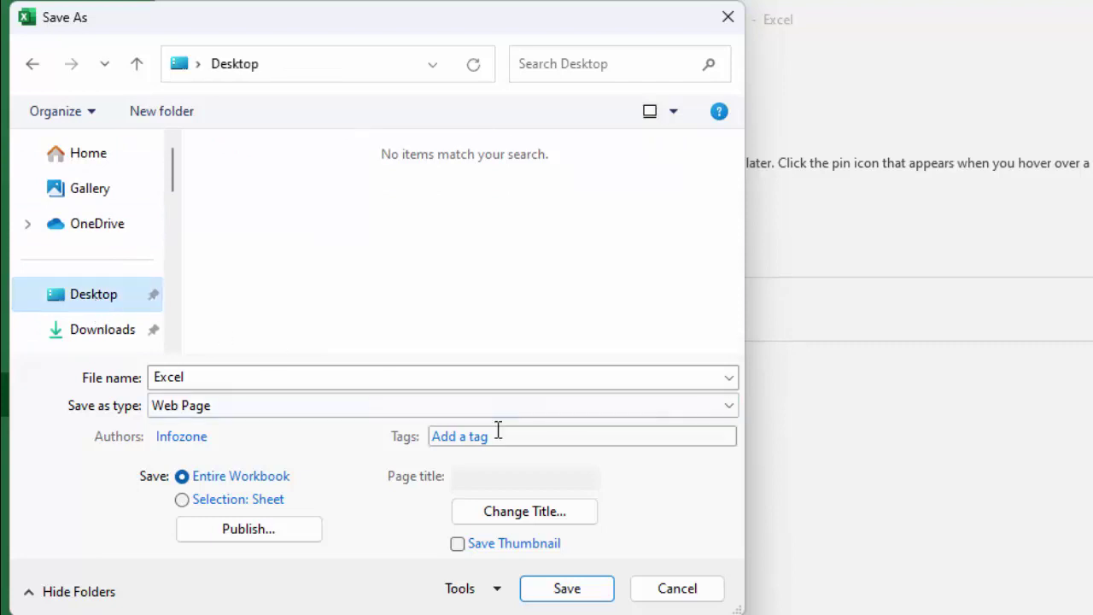
left_click(567, 591)
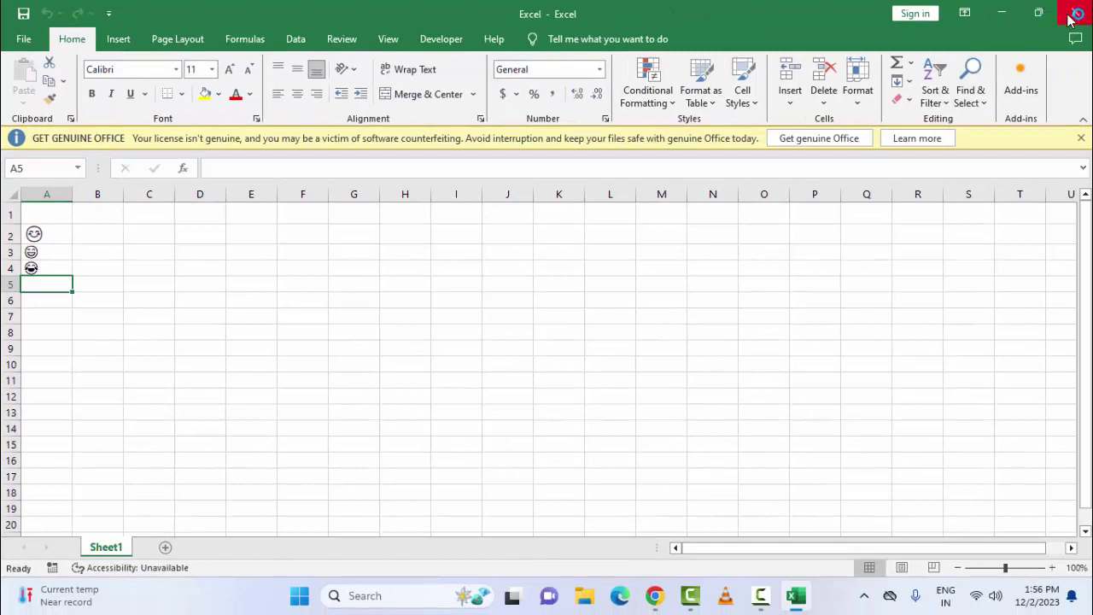
- Close the Excel window, then open the Web Page version of 'Excel' from the Desktop
left_click(1077, 14)
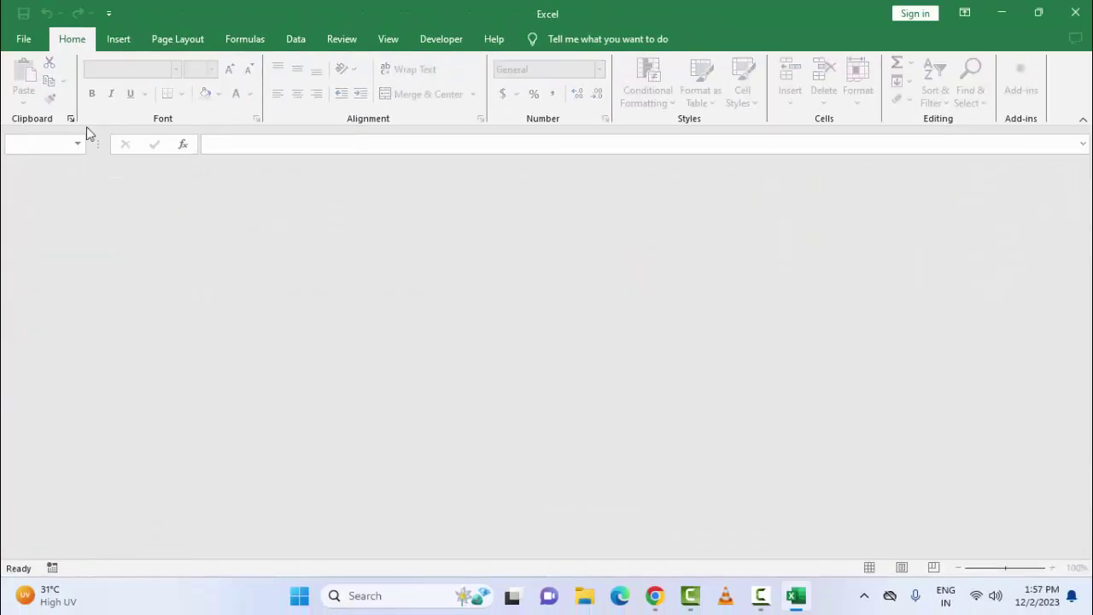
left_click(29, 43)
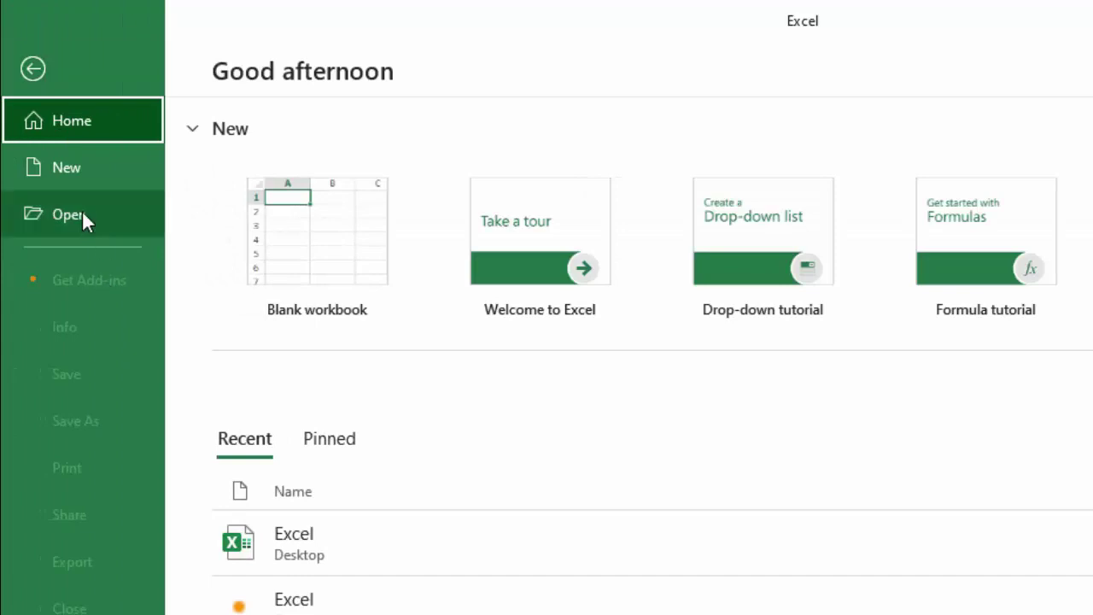
left_click(83, 214)
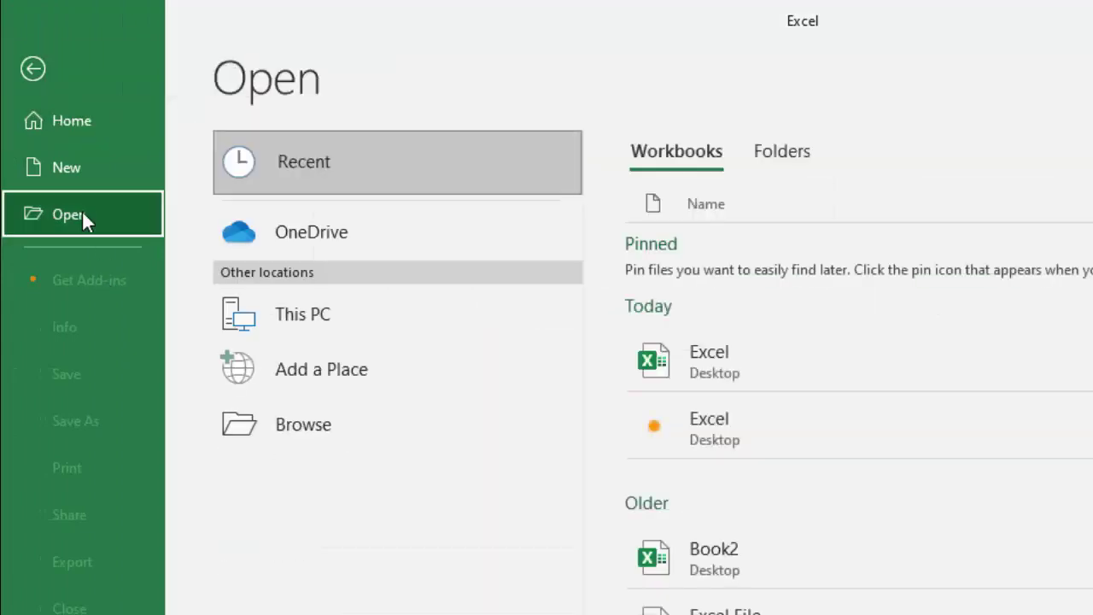
left_click(299, 431)
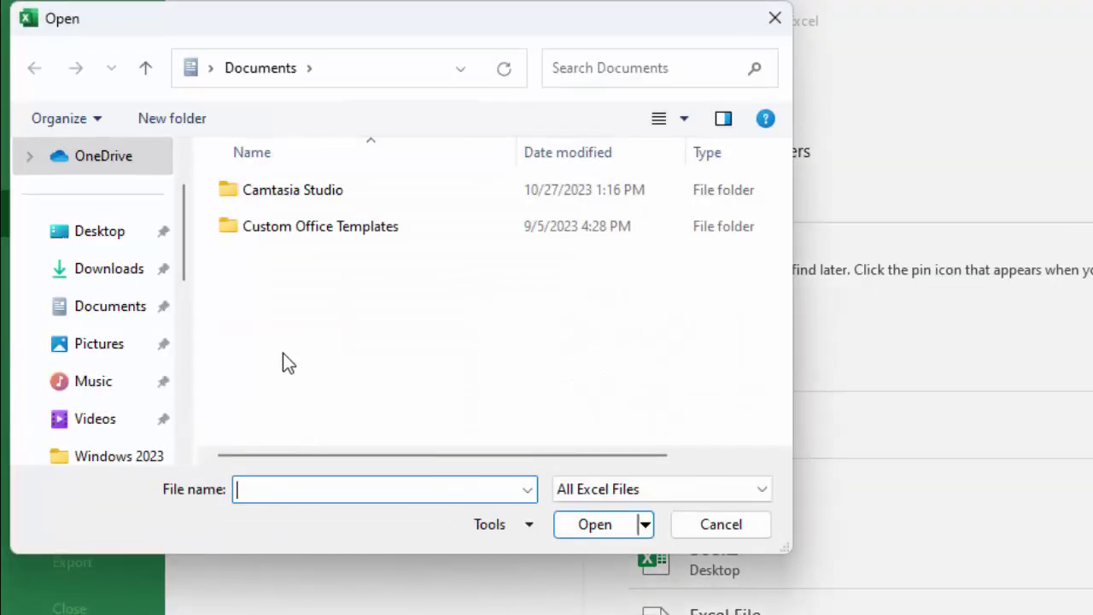
left_click(134, 238)
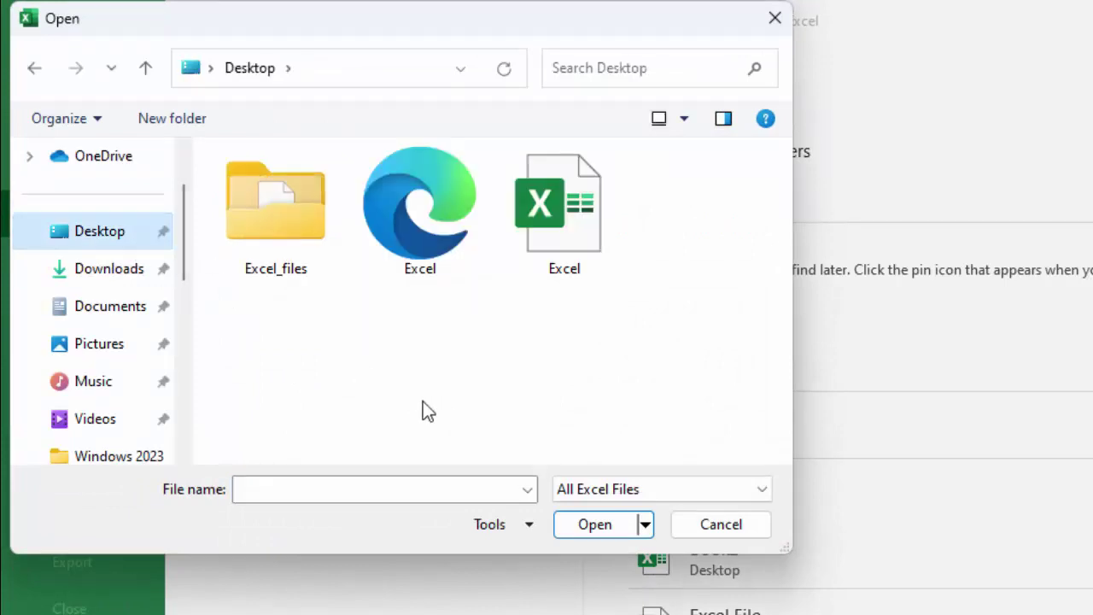
left_click(431, 224)
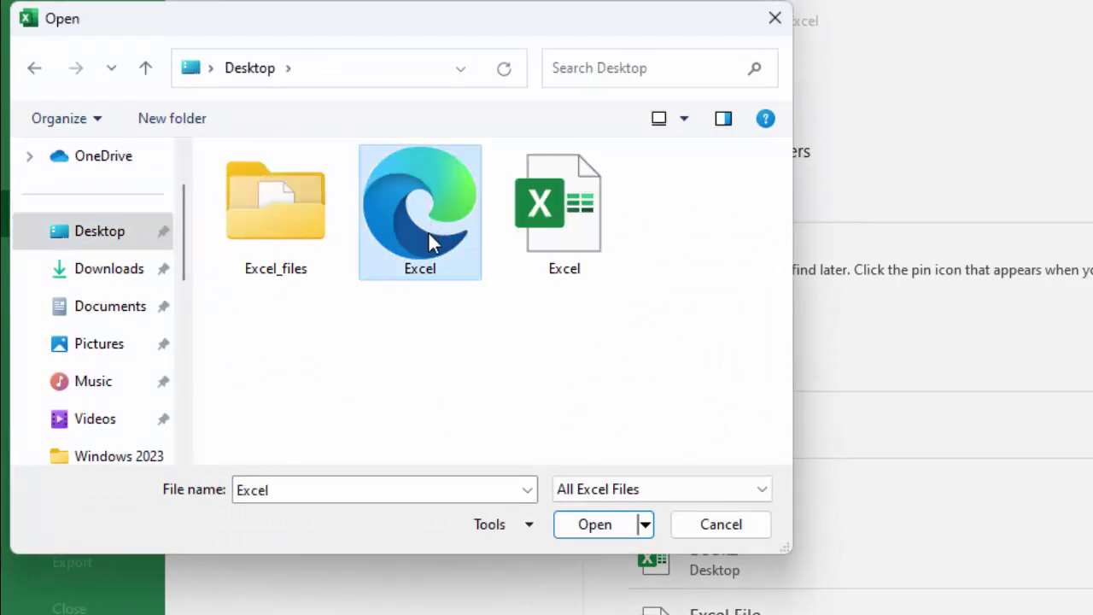
left_click(612, 524)
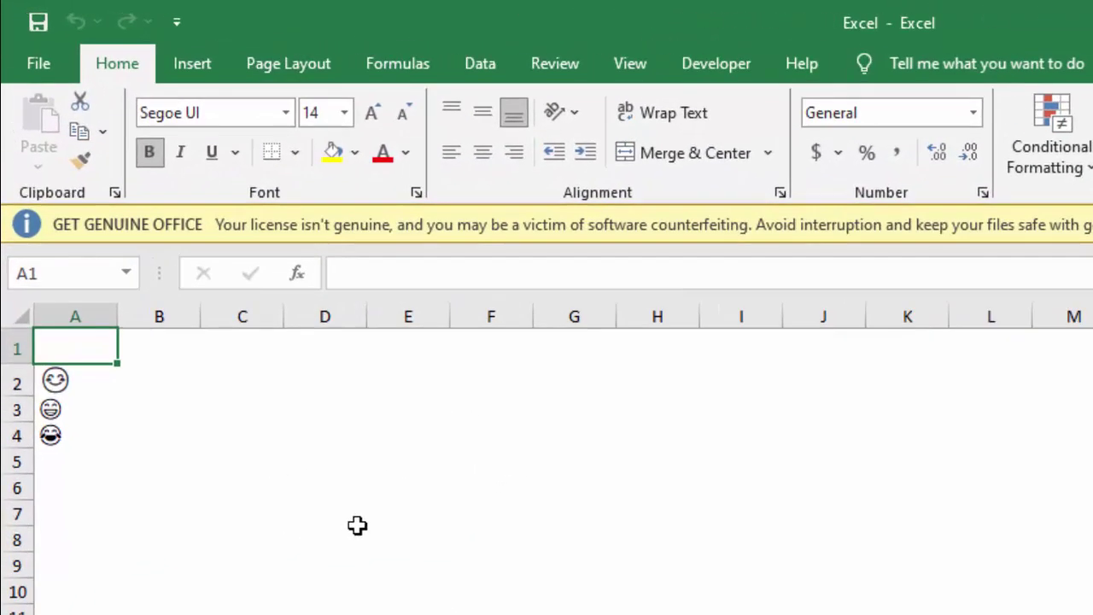
- Start a Save As to the Desktop with the file type set to Excel Workbook
left_click(39, 68)
left_click(94, 487)
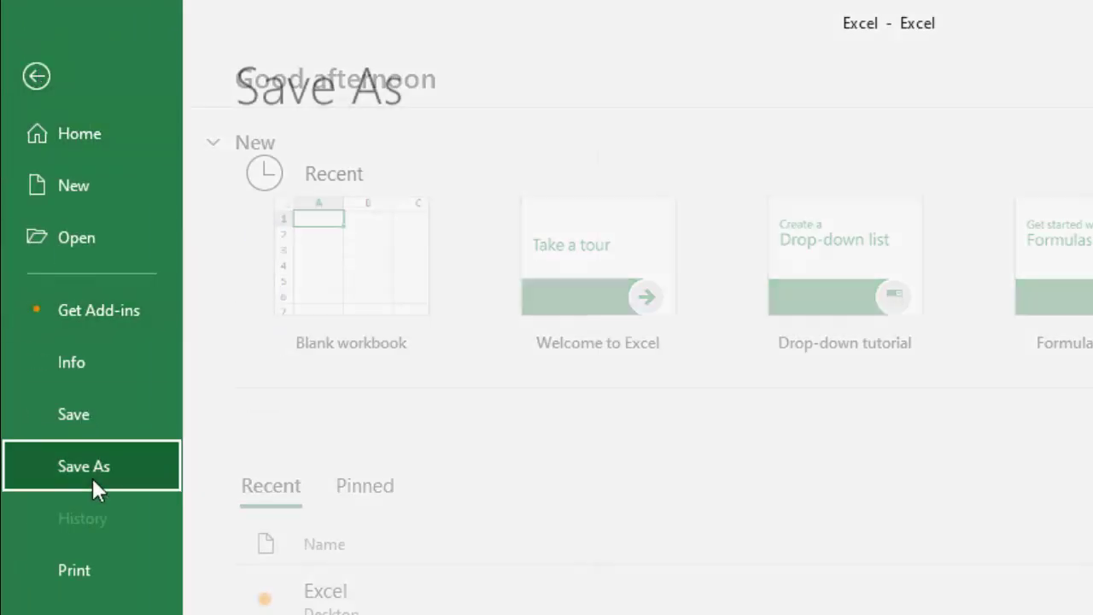
left_click(320, 478)
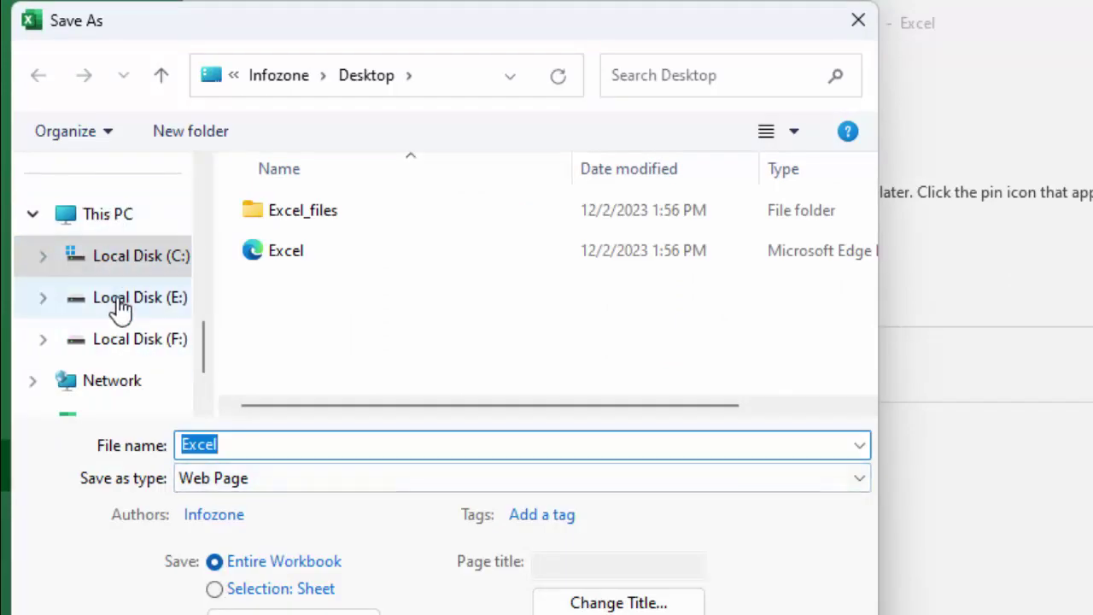
scroll(115, 299, "up", 3)
left_click(136, 362)
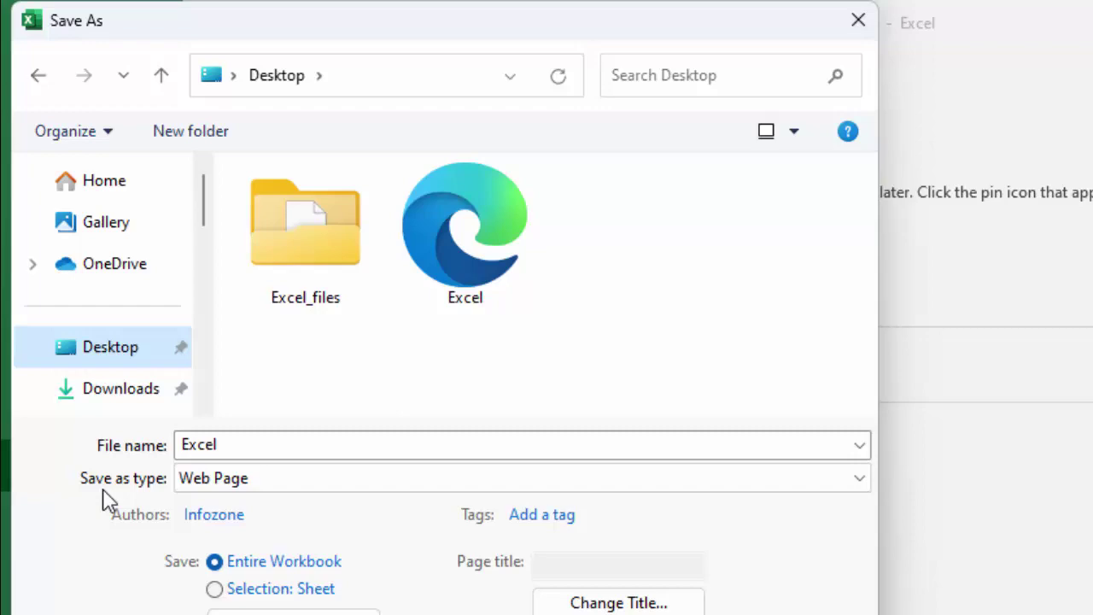
left_click(225, 481)
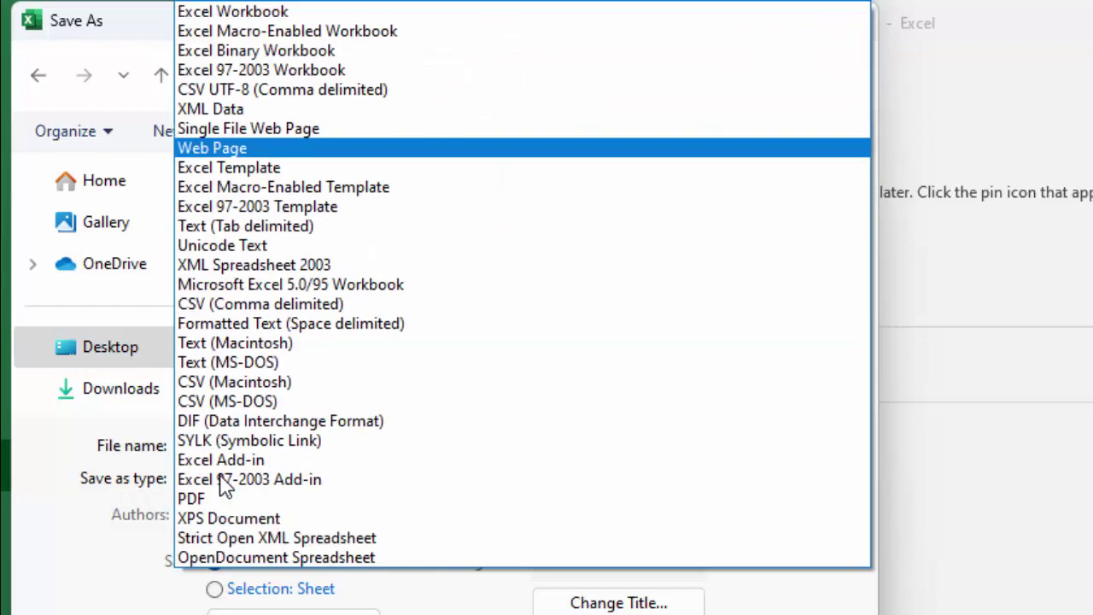
left_click(221, 14)
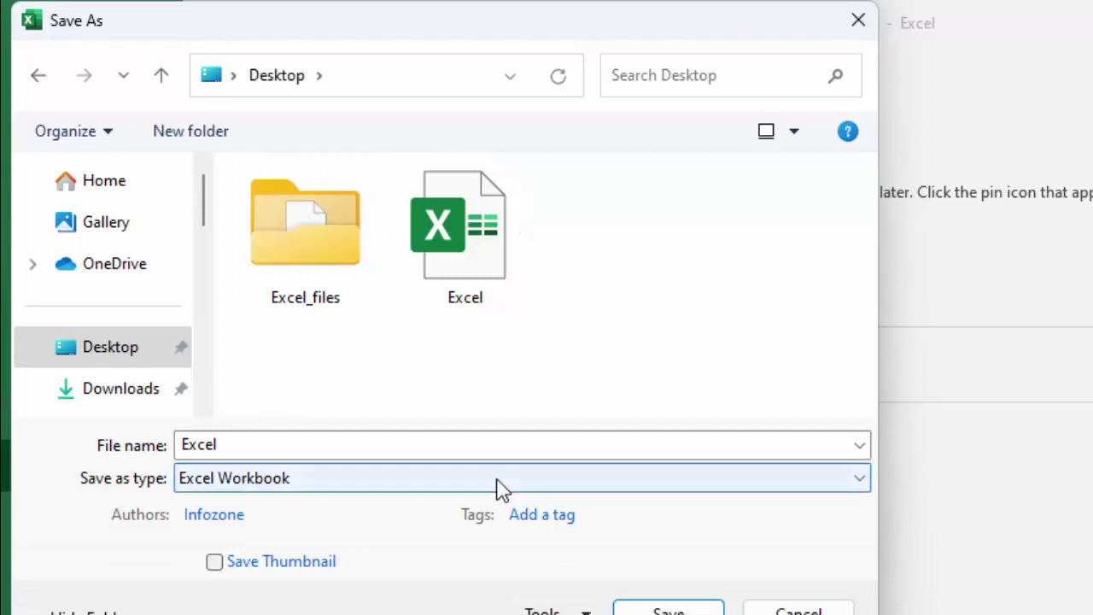
- Decline overwriting 'Excel', rename the file to 'Excel 1' and save it
left_click(706, 612)
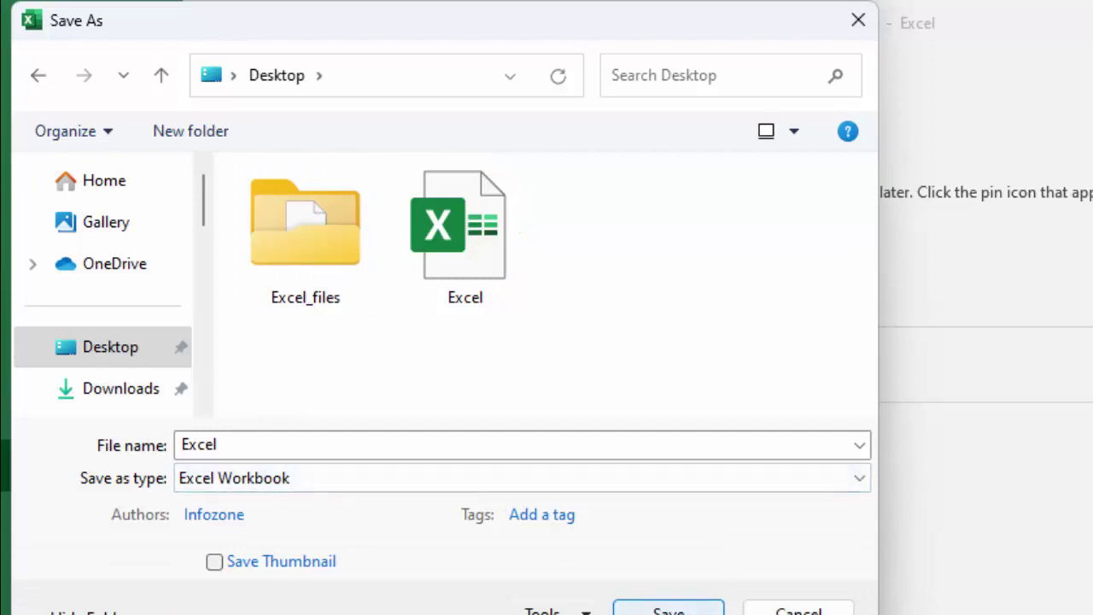
left_click(668, 611)
key("Escape")
left_click(293, 452)
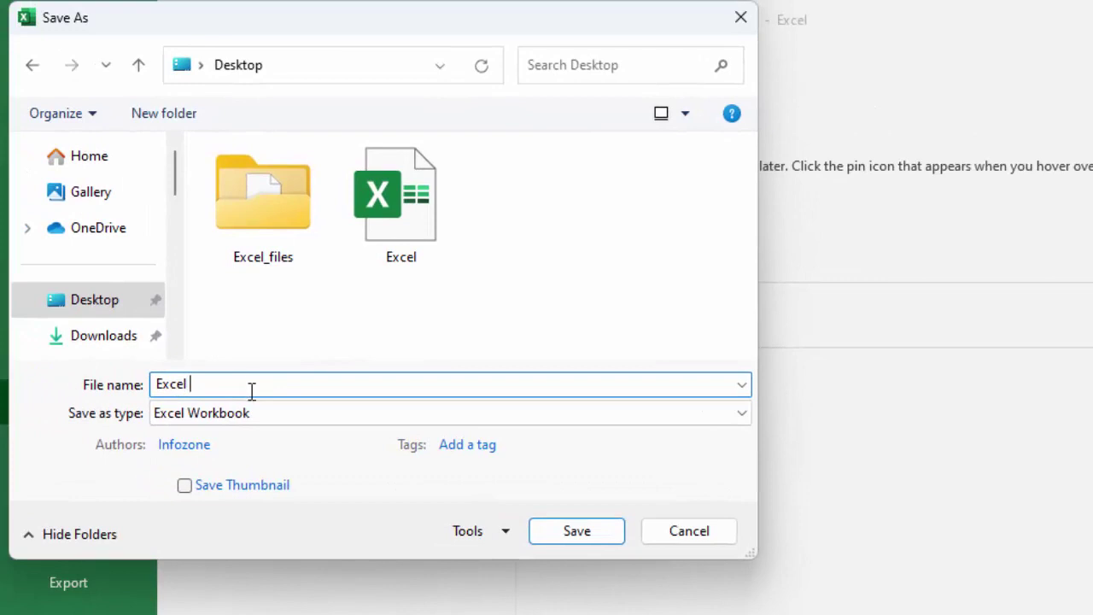
type("1")
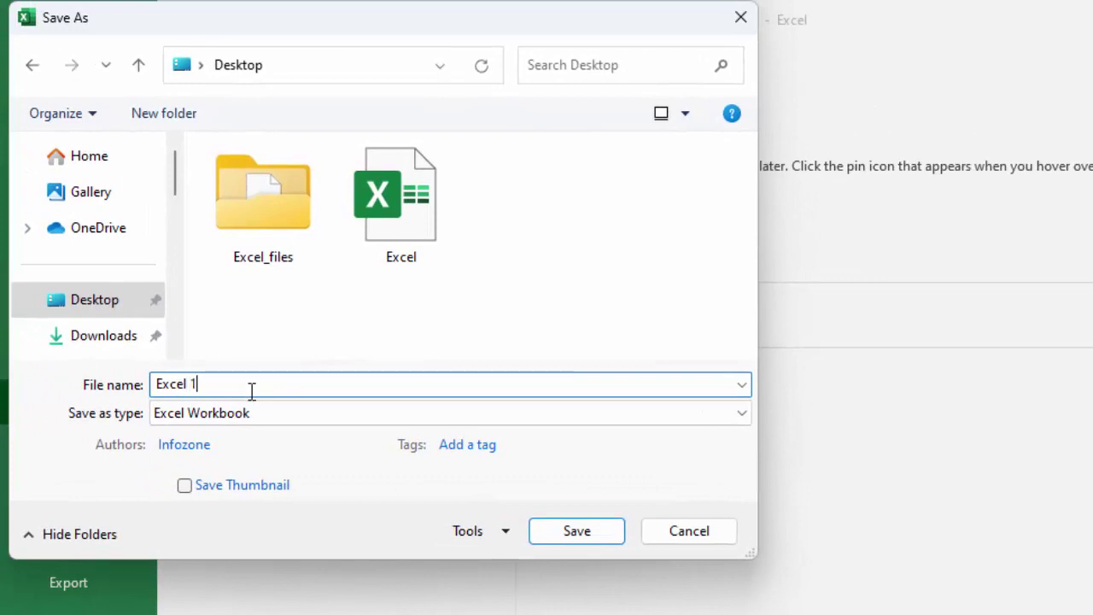
left_click(569, 535)
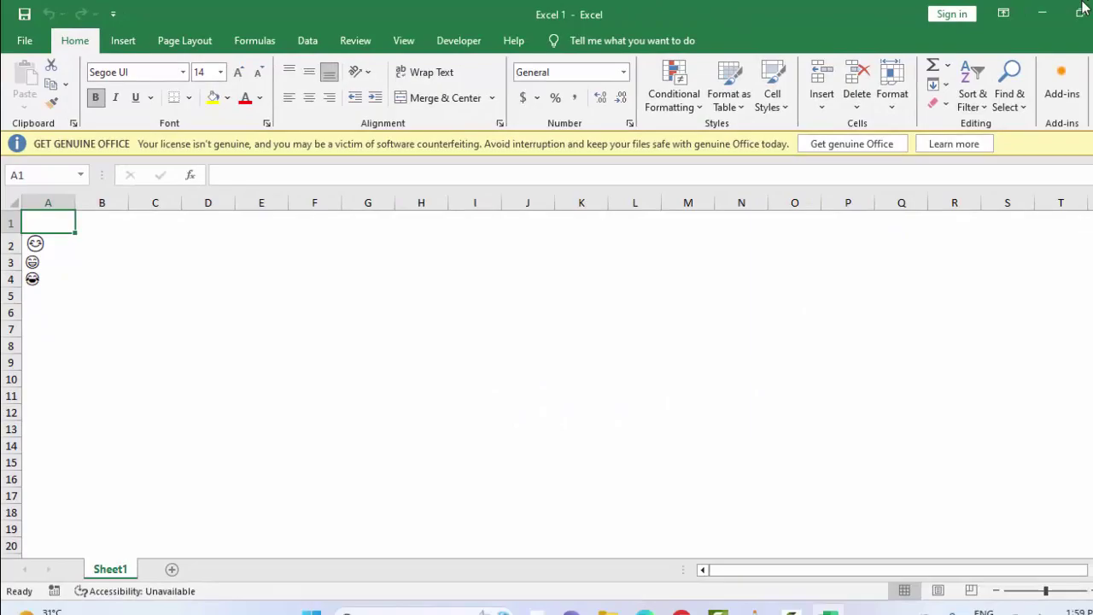
- Minimize Excel and reopen the saved Excel 1 workbook from its desktop icon
left_click(1083, 8)
left_click(862, 282)
left_click(1046, 10)
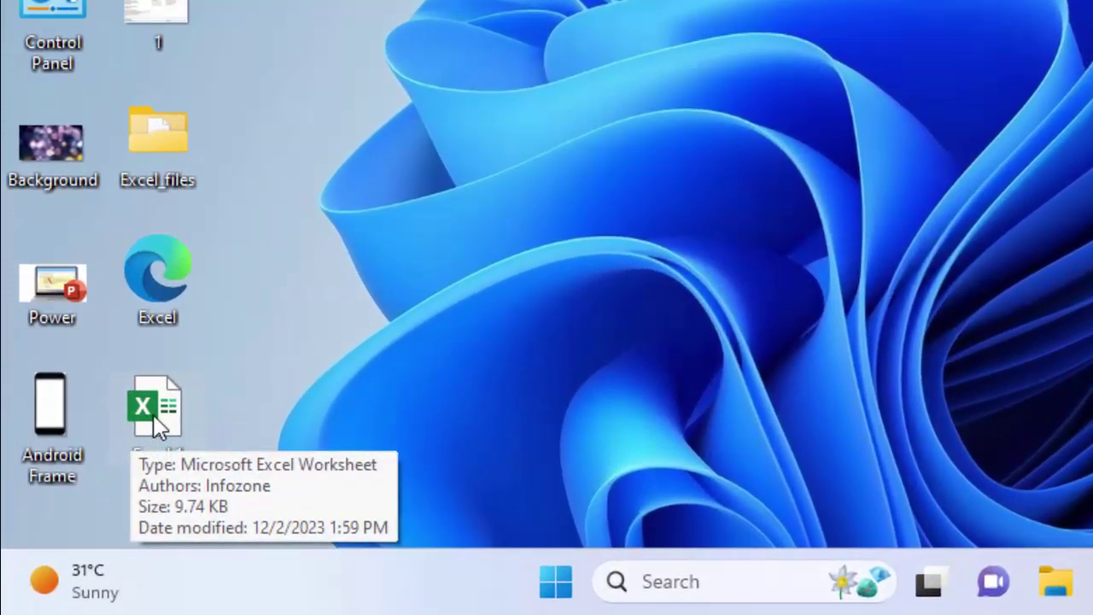
double_click(158, 420)
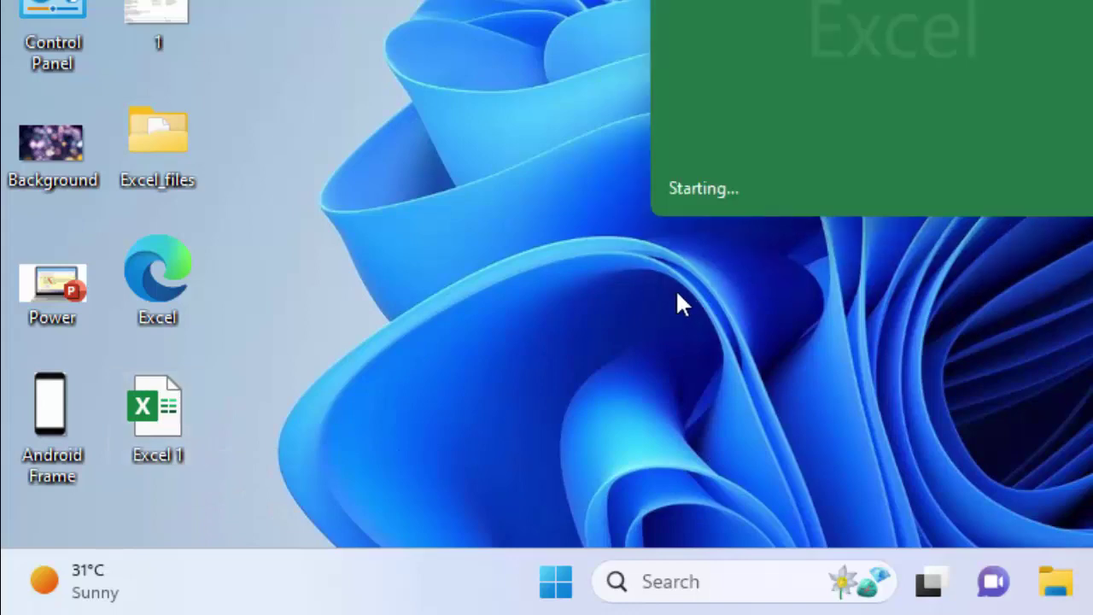